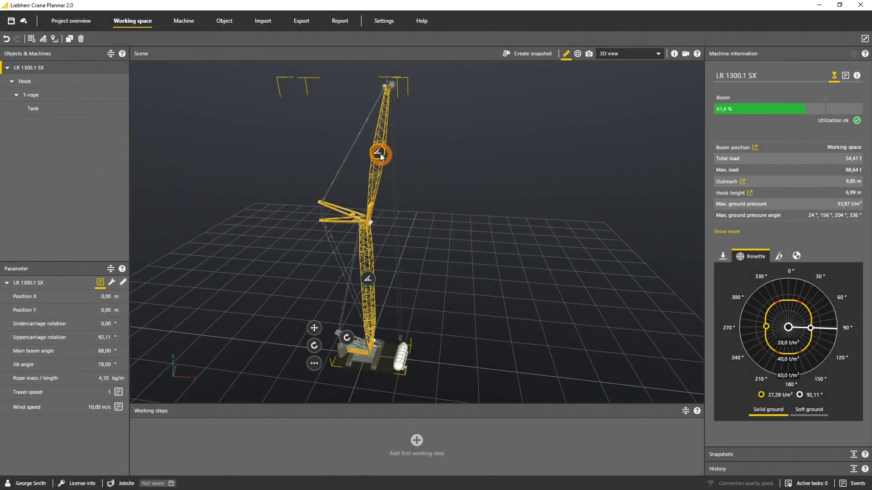
# Step: Lower the LR 1300.1 SX jib angle before the LTM 1750-9.1 takes over the working space
pyautogui.moveTo(380, 156)
pyautogui.mouseDown()
pyautogui.moveTo(411, 188)
pyautogui.moveTo(393, 151)
pyautogui.mouseUp()
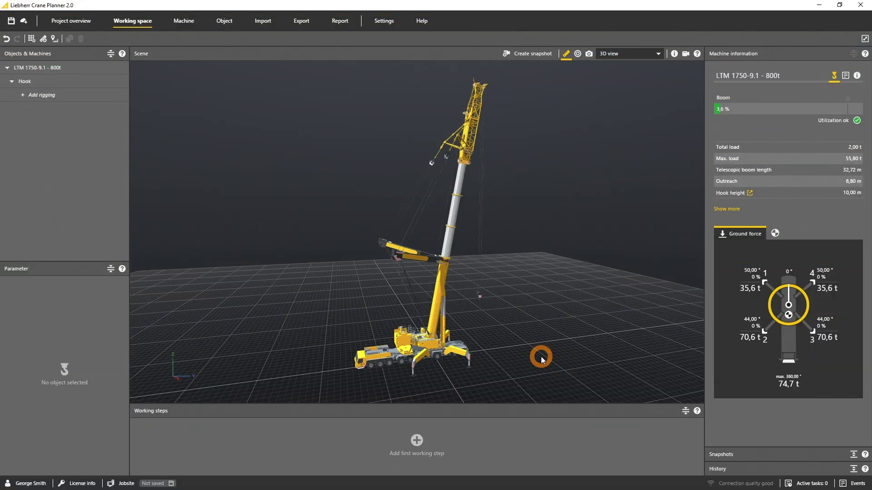
# Step: Move the LTM 1750 just off the origin, turn its undercarriage ~2° and slew the superstructure ~3°
pyautogui.click(430, 345)
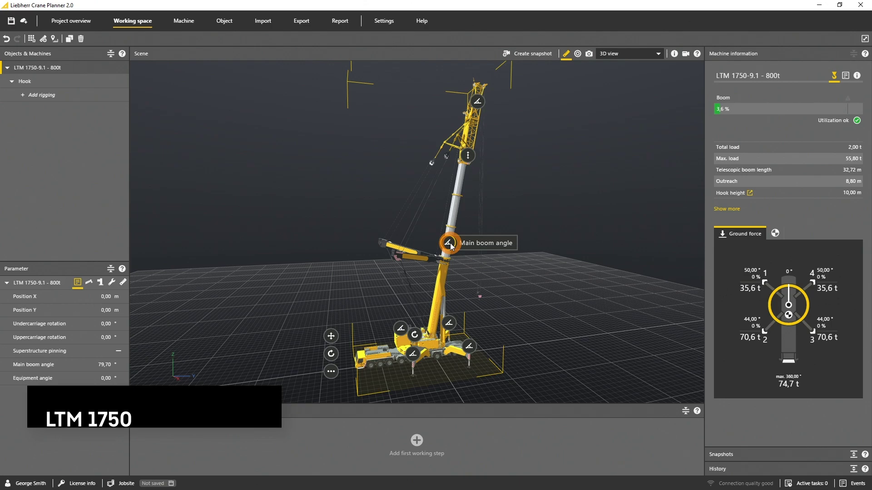
pyautogui.moveTo(331, 335)
pyautogui.mouseDown()
pyautogui.moveTo(357, 316)
pyautogui.moveTo(323, 311)
pyautogui.moveTo(340, 332)
pyautogui.mouseUp()
pyautogui.moveTo(495, 347)
pyautogui.mouseDown()
pyautogui.moveTo(559, 347)
pyautogui.moveTo(482, 353)
pyautogui.mouseUp()
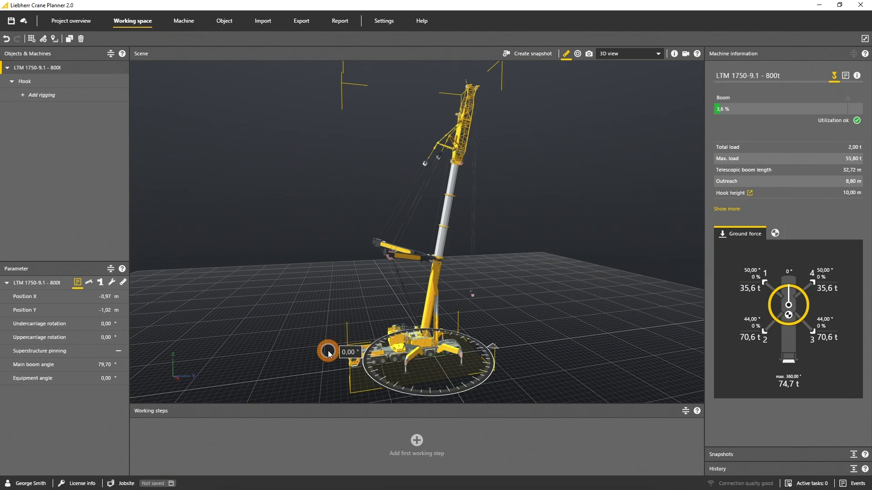
pyautogui.moveTo(326, 353)
pyautogui.mouseDown()
pyautogui.moveTo(382, 372)
pyautogui.moveTo(329, 352)
pyautogui.mouseUp()
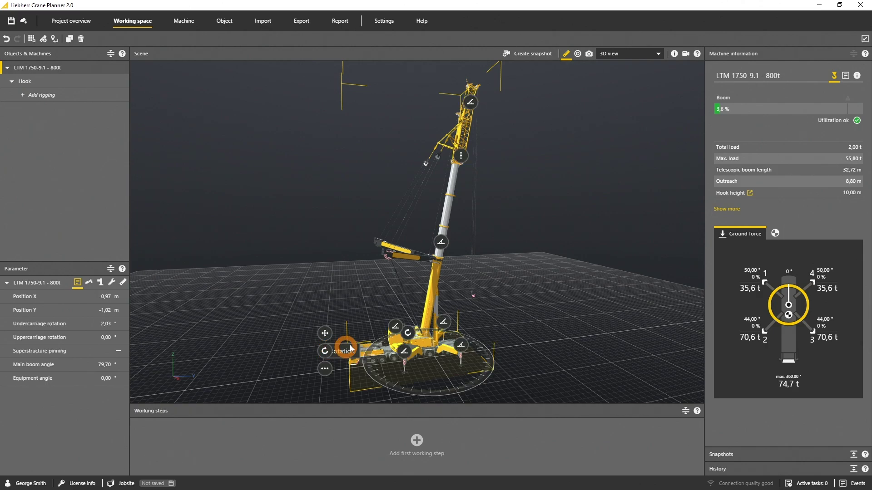
pyautogui.moveTo(413, 335)
pyautogui.mouseDown()
pyautogui.moveTo(439, 335)
pyautogui.moveTo(412, 335)
pyautogui.mouseUp()
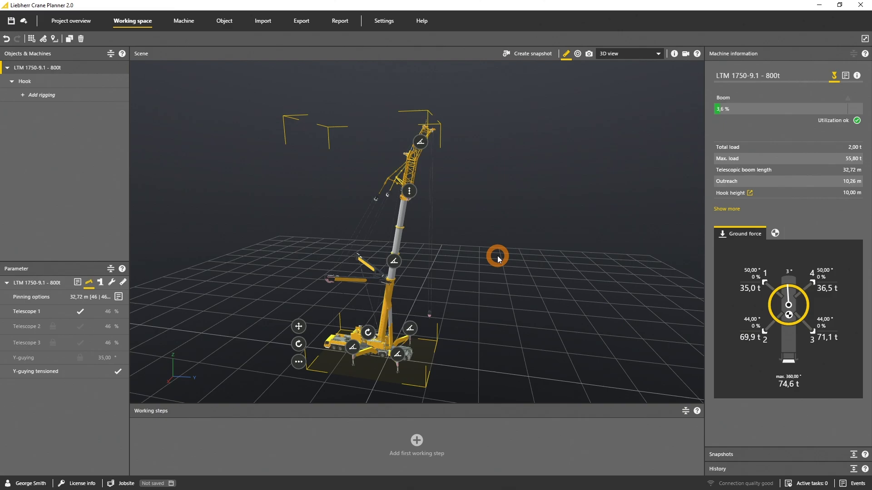
# Step: Extend the LTM 1750 telescopic boom to 38,20 m with the [0 | 92 | 92] pinning
pyautogui.moveTo(410, 189)
pyautogui.moveTo(410, 188); pyautogui.dragTo(415, 174)
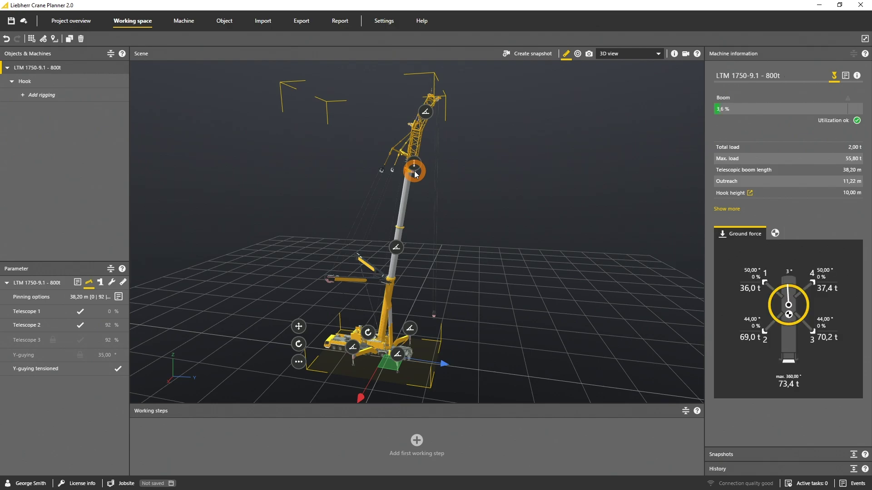
pyautogui.click(118, 296)
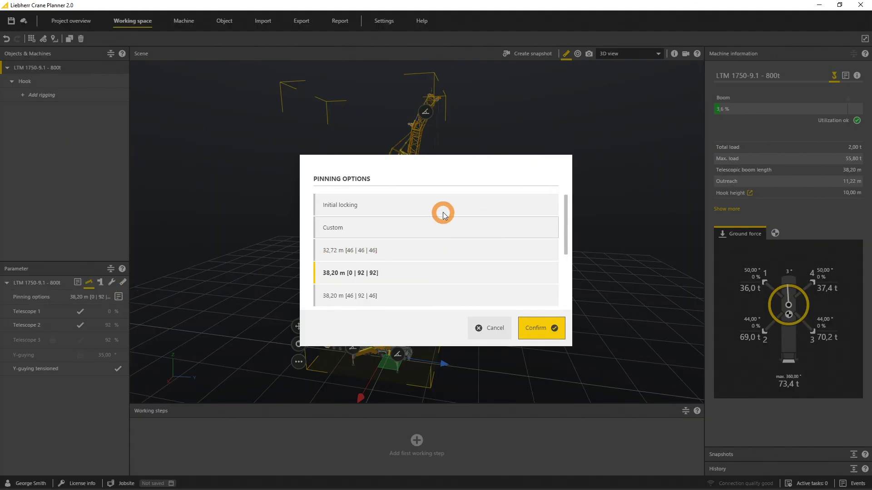
pyautogui.click(538, 332)
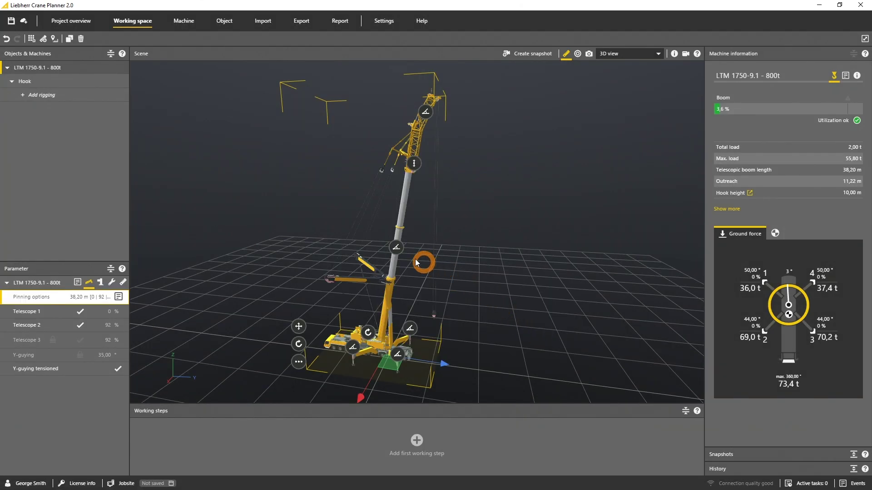
pyautogui.click(398, 250)
# Step: Luff the LTM 1750 boom down to about 73° and change the jib angle
pyautogui.moveTo(399, 249); pyautogui.dragTo(412, 254)
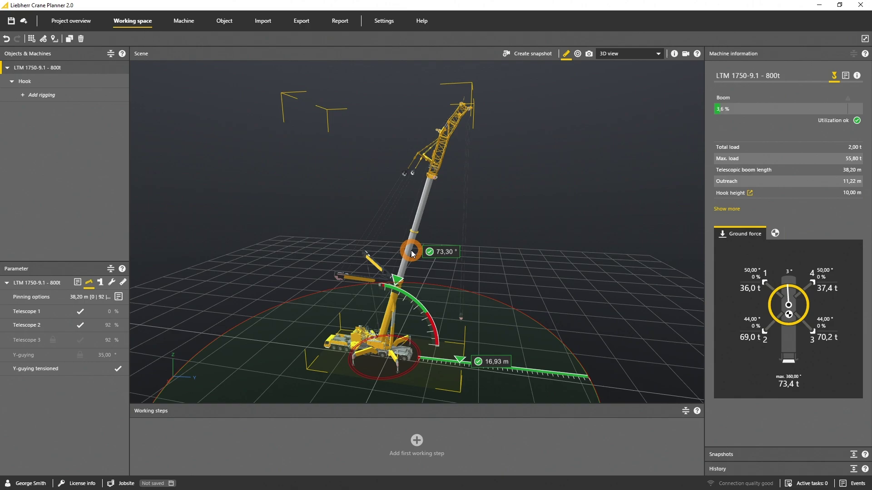
pyautogui.moveTo(410, 250); pyautogui.dragTo(410, 251)
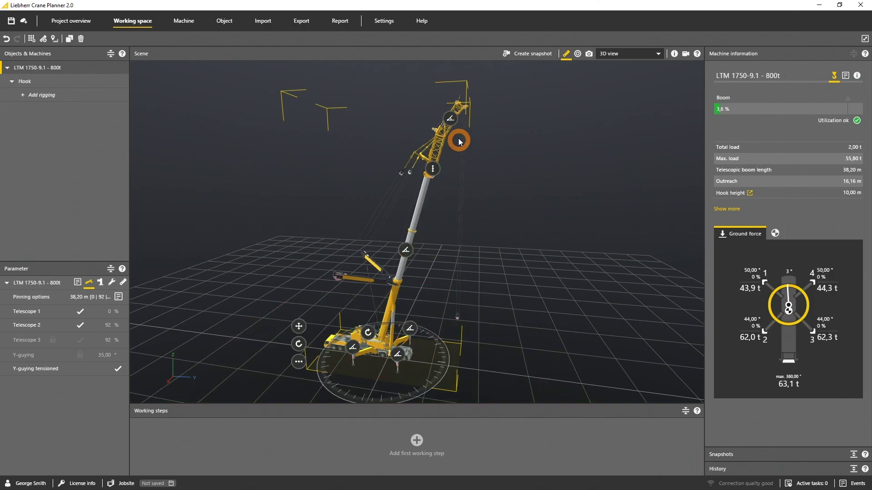
pyautogui.moveTo(450, 119); pyautogui.dragTo(458, 117)
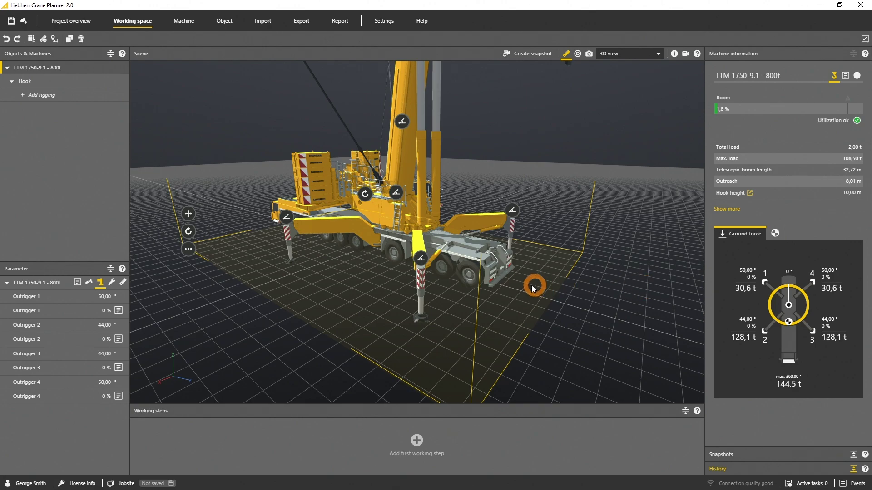
# Step: Swing outrigger 4 inward from 50° and clear the selection
pyautogui.moveTo(421, 258); pyautogui.dragTo(429, 259)
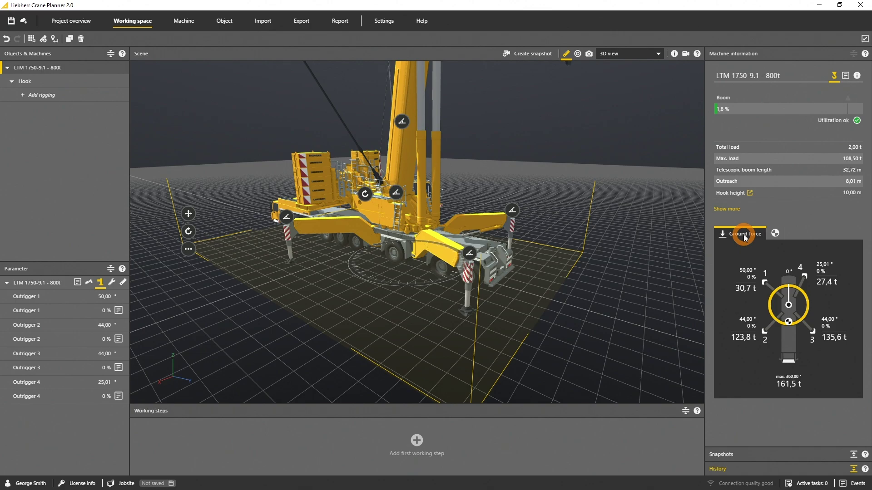
pyautogui.click(666, 344)
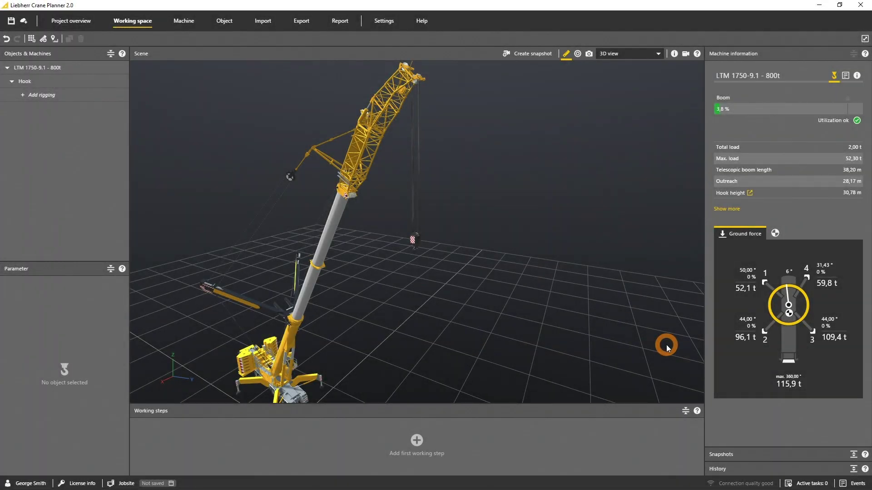
# Step: Raise the LTM 1750's hook and bring up the crane's actions menu
pyautogui.click(418, 243)
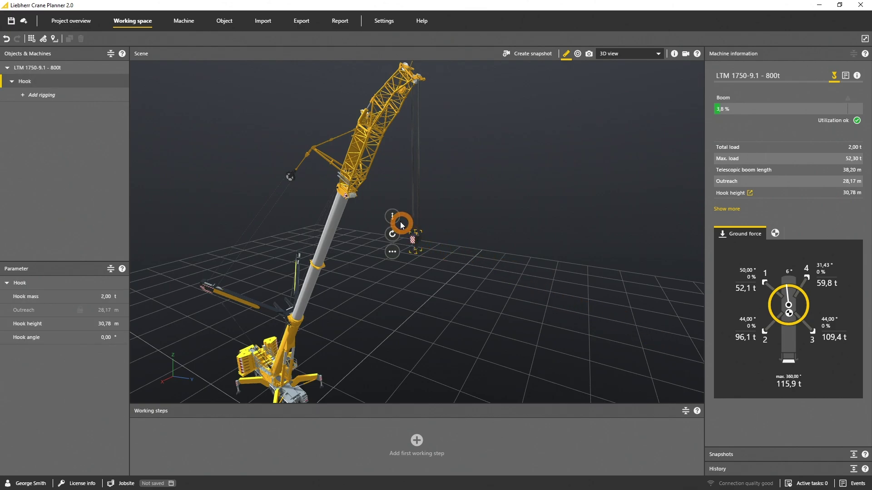
pyautogui.moveTo(392, 216); pyautogui.dragTo(401, 164)
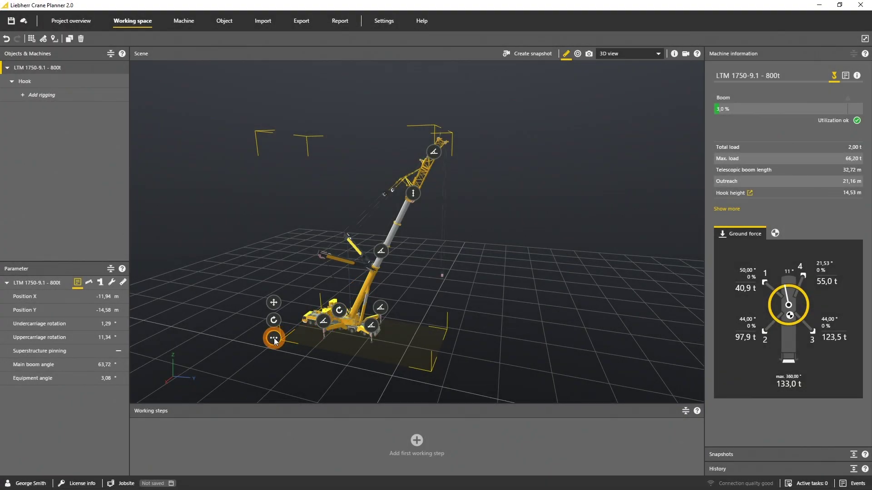
pyautogui.click(274, 338)
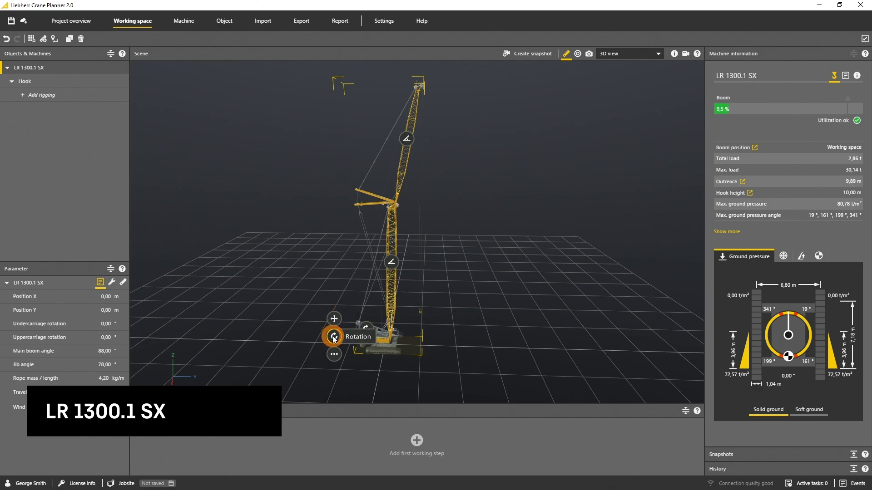
# Step: Slew the LR 1300.1 SX superstructure to 88,90° and view the ground pressure rosette
pyautogui.click(365, 330)
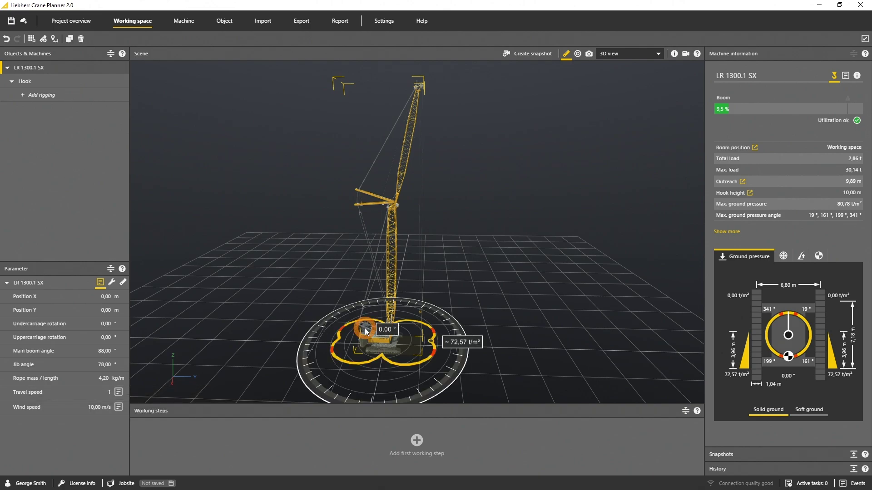
pyautogui.moveTo(366, 330); pyautogui.dragTo(521, 319)
pyautogui.click(373, 328)
pyautogui.click(784, 255)
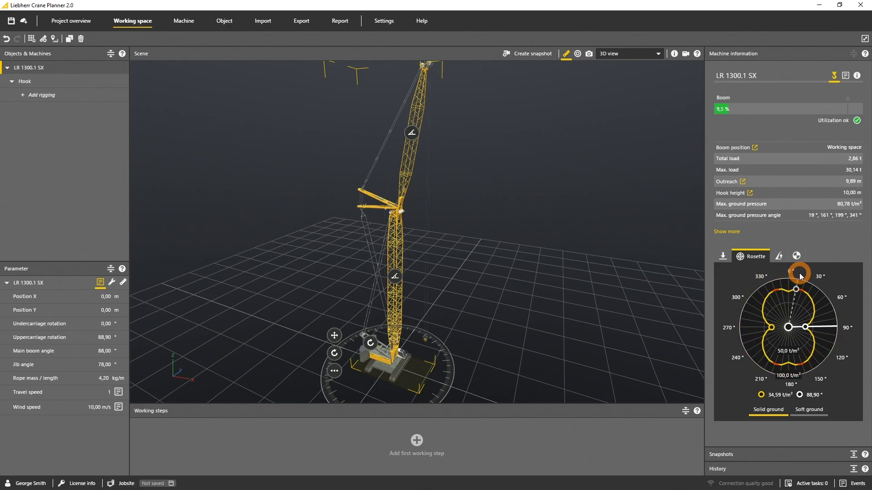
# Step: Lower the LR 1300.1 SX main boom and set the luffing jib to 73,00° for 12,03 m outreach
pyautogui.click(723, 257)
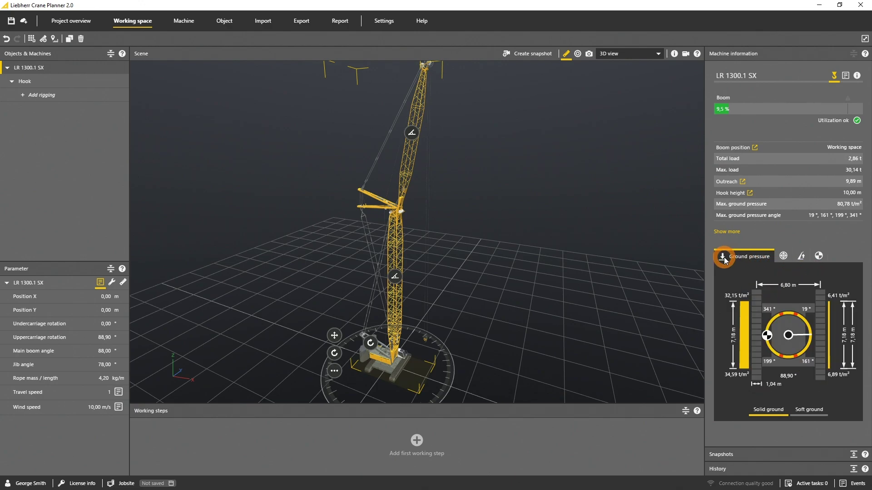
pyautogui.click(395, 278)
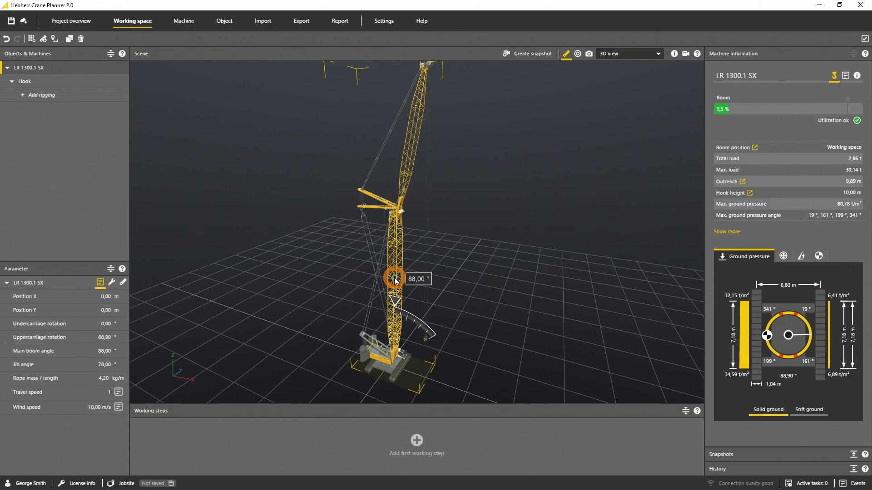
pyautogui.moveTo(395, 280); pyautogui.dragTo(414, 283)
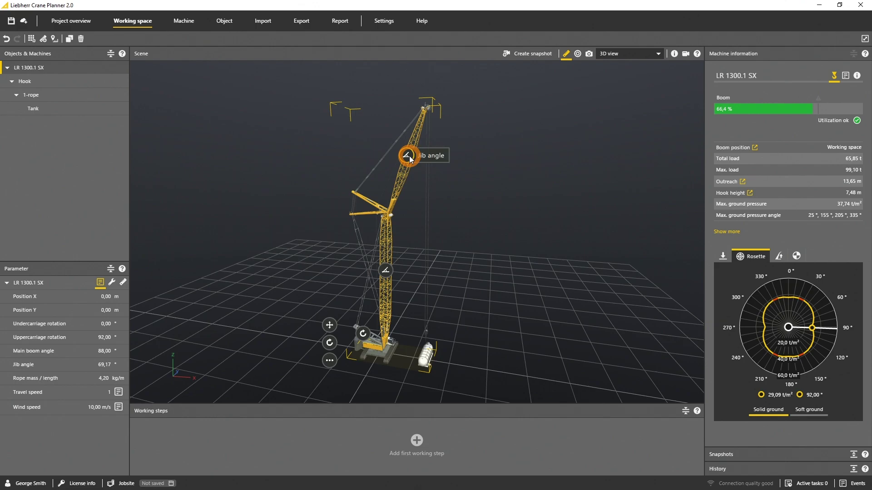
pyautogui.moveTo(409, 158)
pyautogui.mouseDown()
pyautogui.moveTo(434, 156)
pyautogui.moveTo(412, 144)
pyautogui.mouseUp()
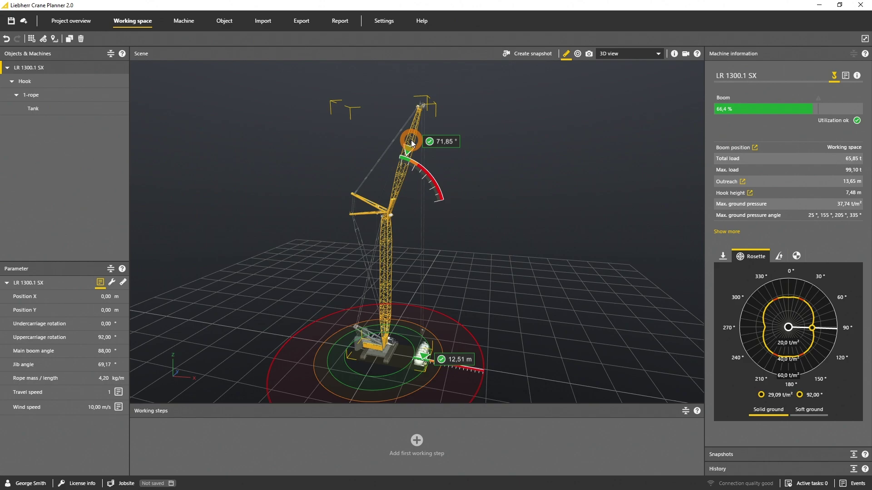
pyautogui.moveTo(411, 143)
pyautogui.mouseDown()
pyautogui.moveTo(431, 160)
pyautogui.moveTo(409, 148)
pyautogui.mouseUp()
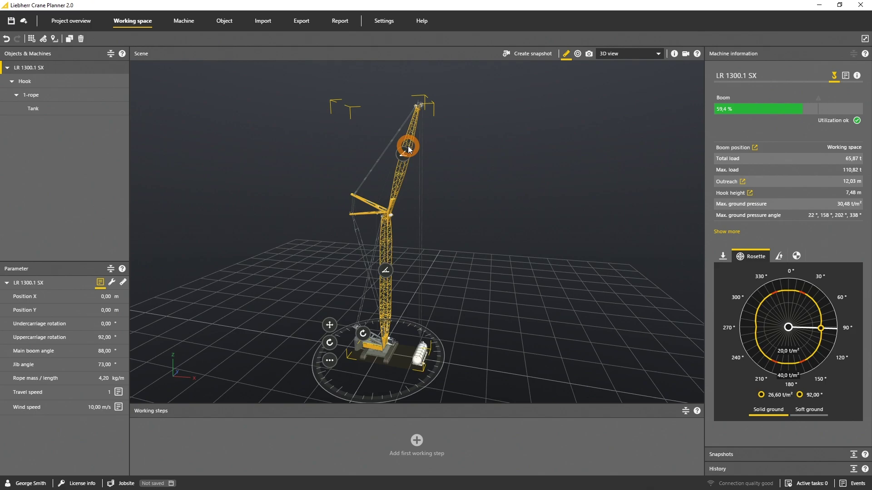
# Step: Put the LR 1300.1 SX in Boom up/down takeoff position on side A - 0°
pyautogui.click(723, 257)
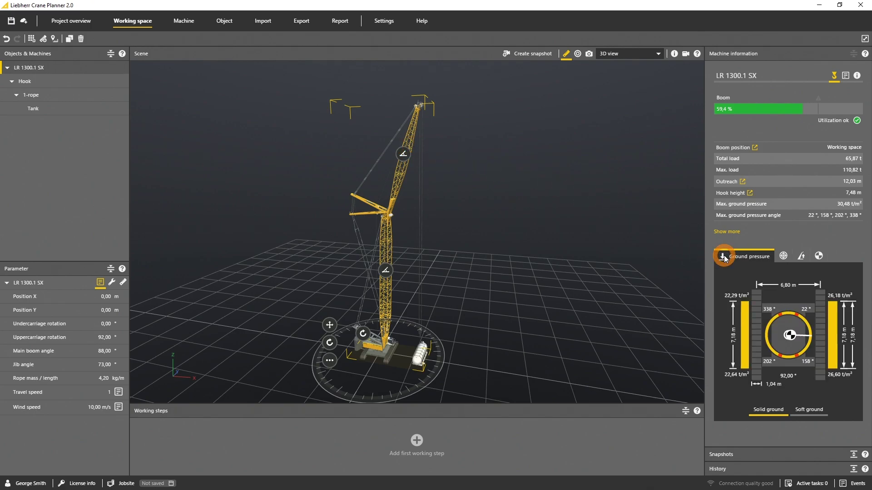
pyautogui.click(730, 149)
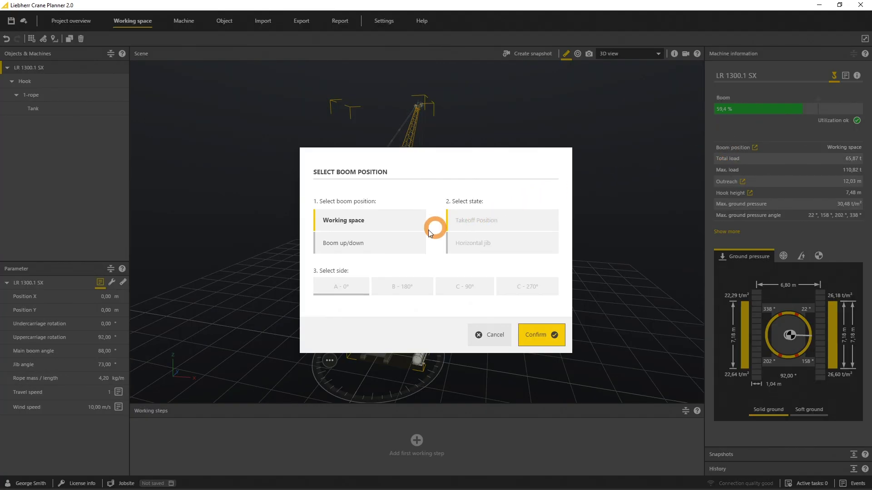
pyautogui.click(403, 243)
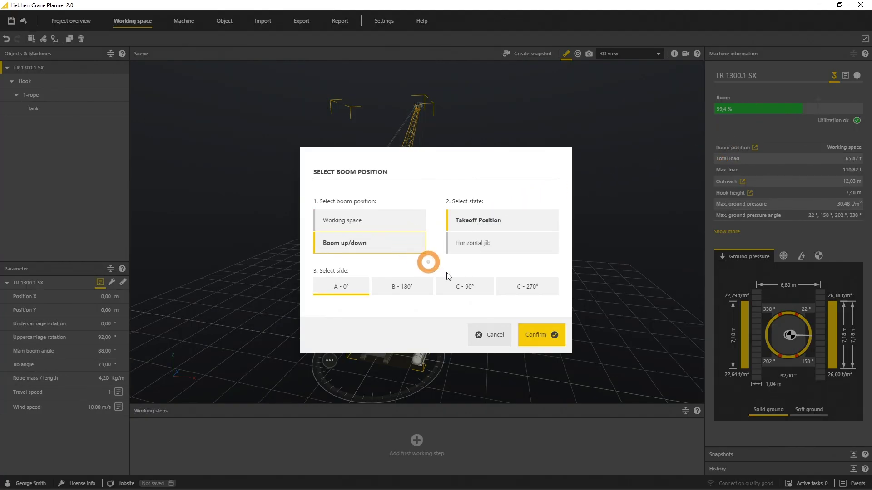
pyautogui.click(549, 337)
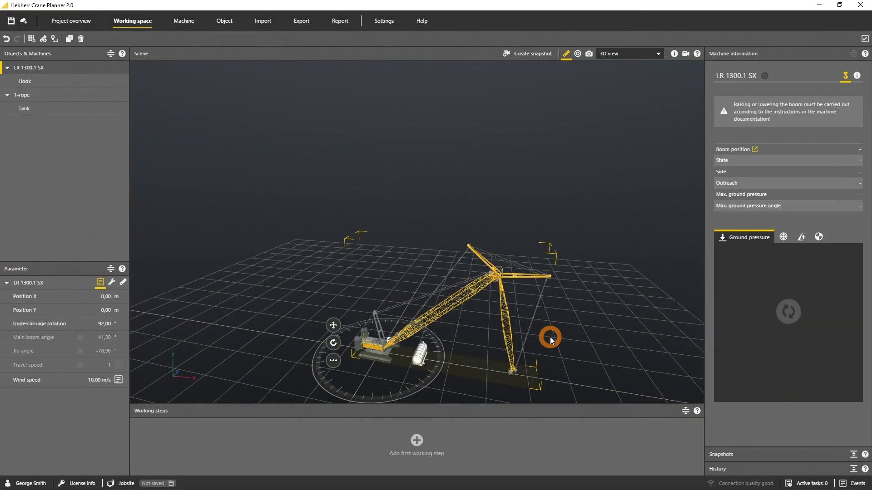
pyautogui.moveTo(551, 339); pyautogui.dragTo(545, 261)
pyautogui.scroll(5, 599, 336)
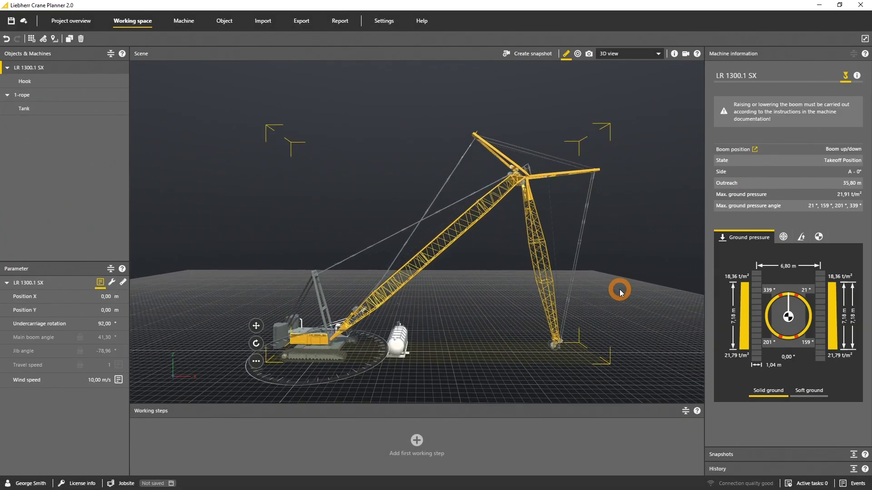